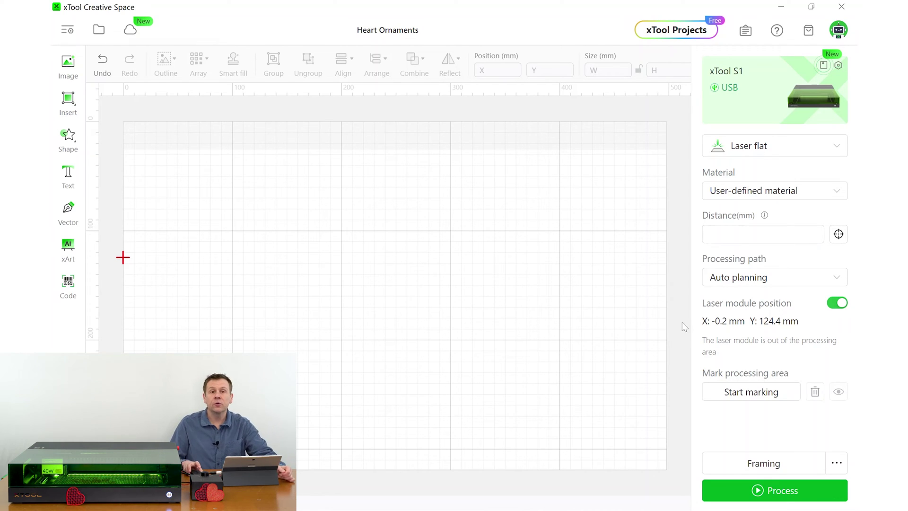
# Open the xTool Projects community page from the empty Heart Ornaments canvas
pyautogui.click(667, 34)
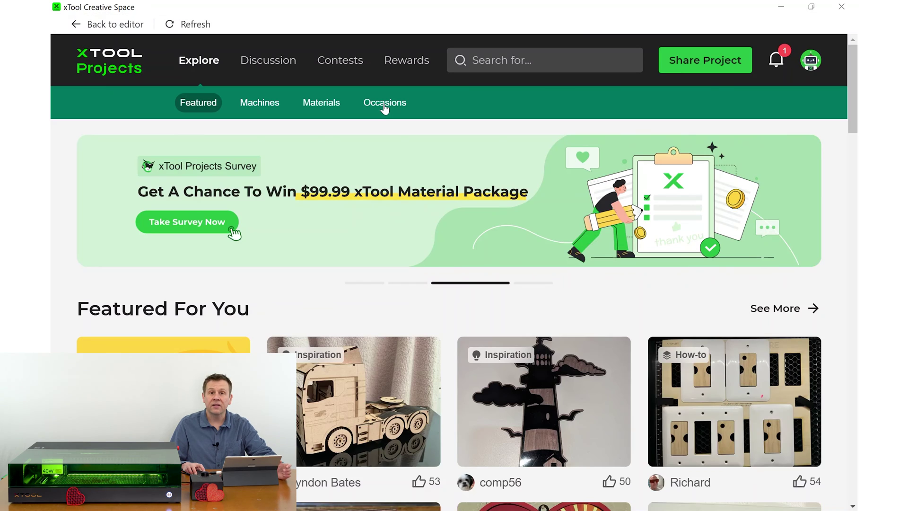
pyautogui.click(385, 103)
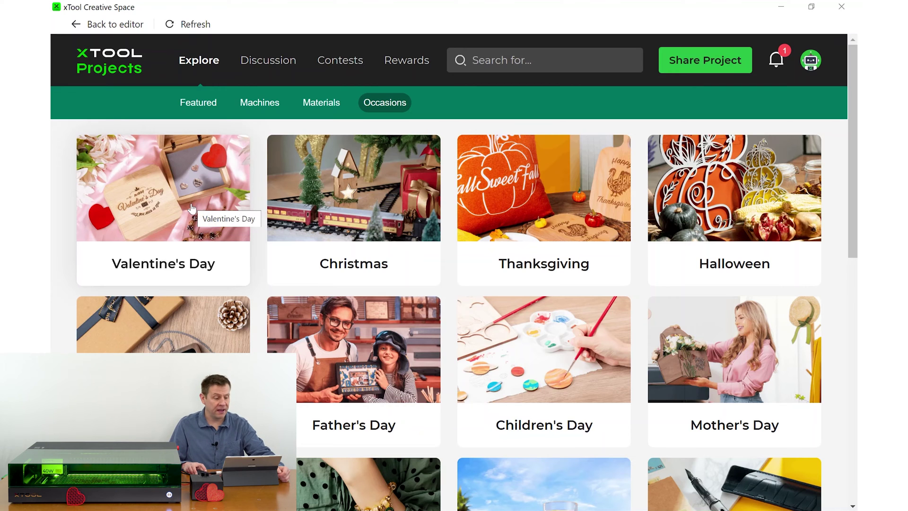
pyautogui.click(185, 215)
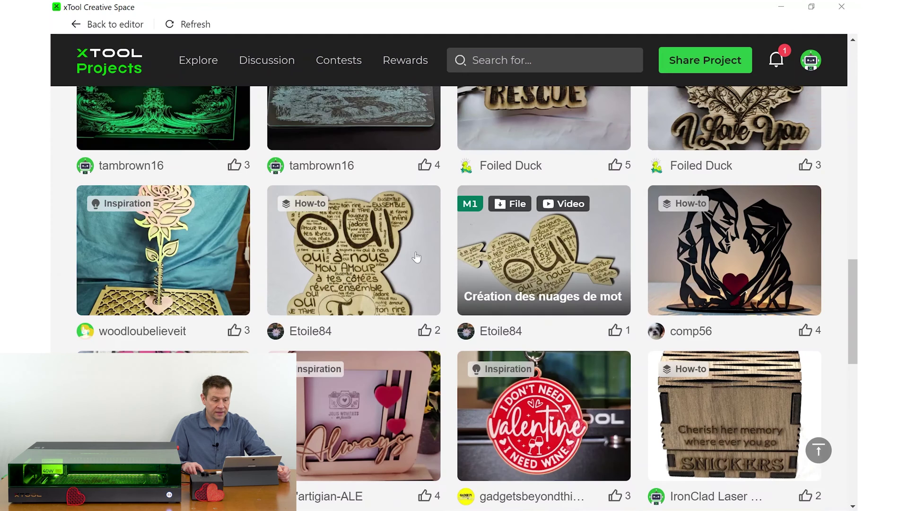
pyautogui.scroll(-5, 415, 254)
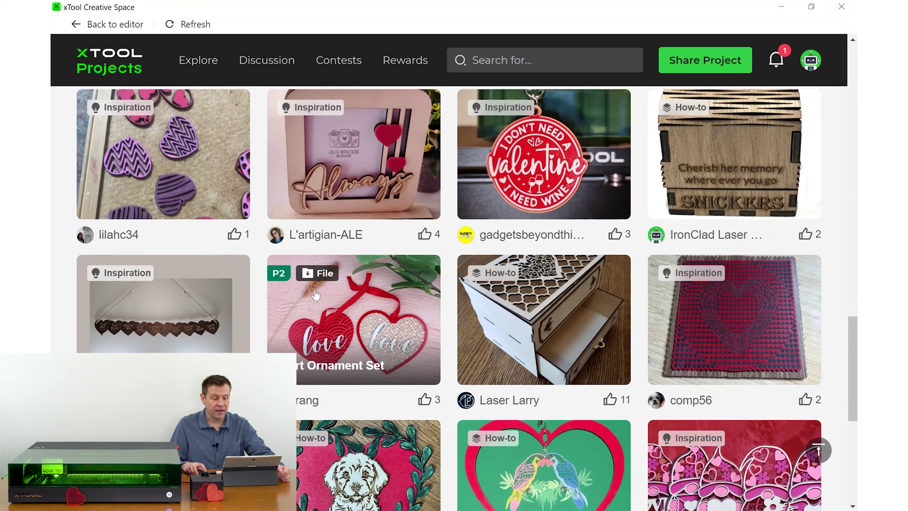
pyautogui.click(316, 278)
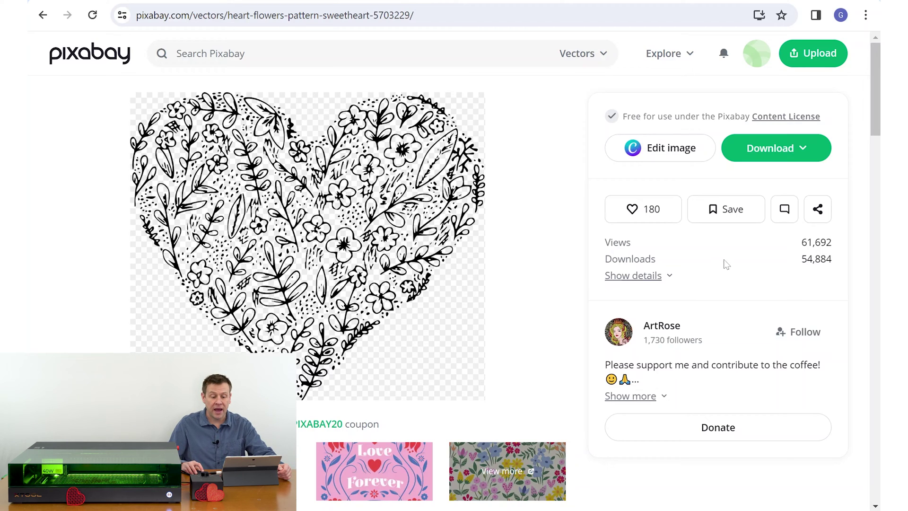
# Show the download sizes and formats for the floral heart illustration
pyautogui.click(755, 152)
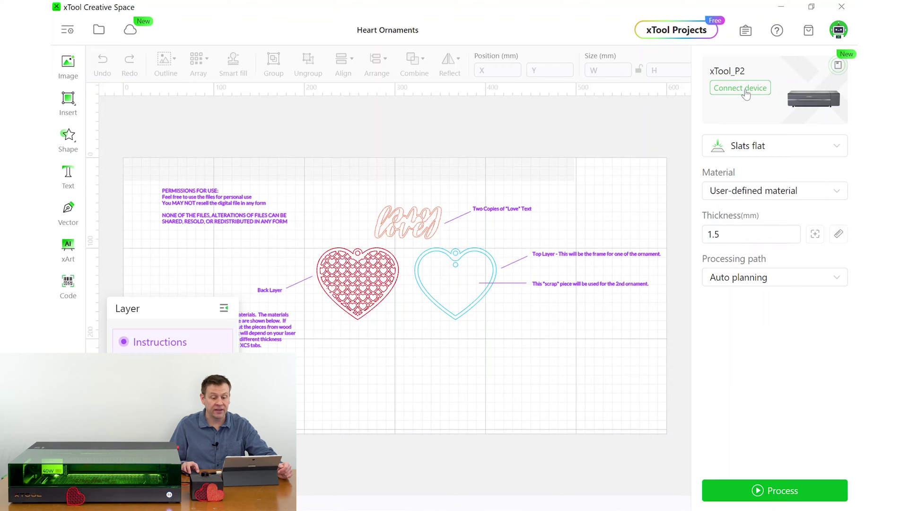
# Connect the xTool S1 laser over USB and collapse the layer list to read the instruction notes
pyautogui.click(741, 88)
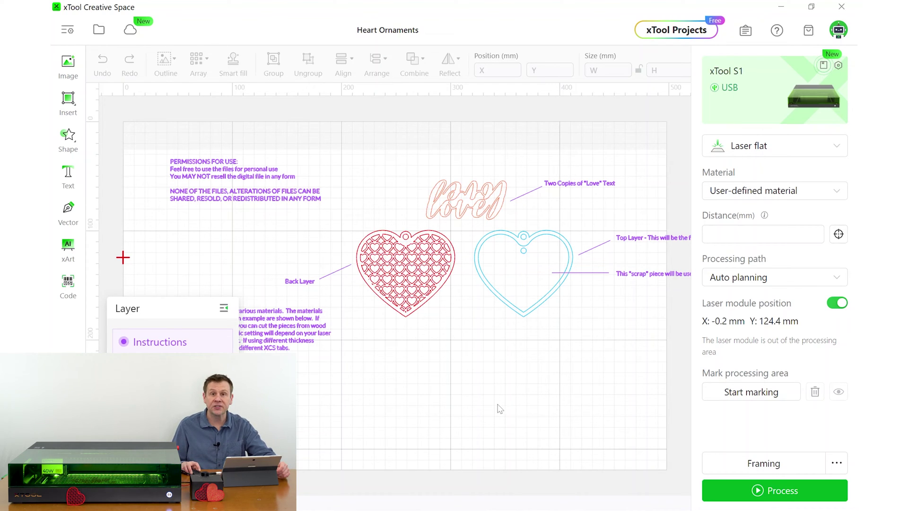
pyautogui.click(224, 308)
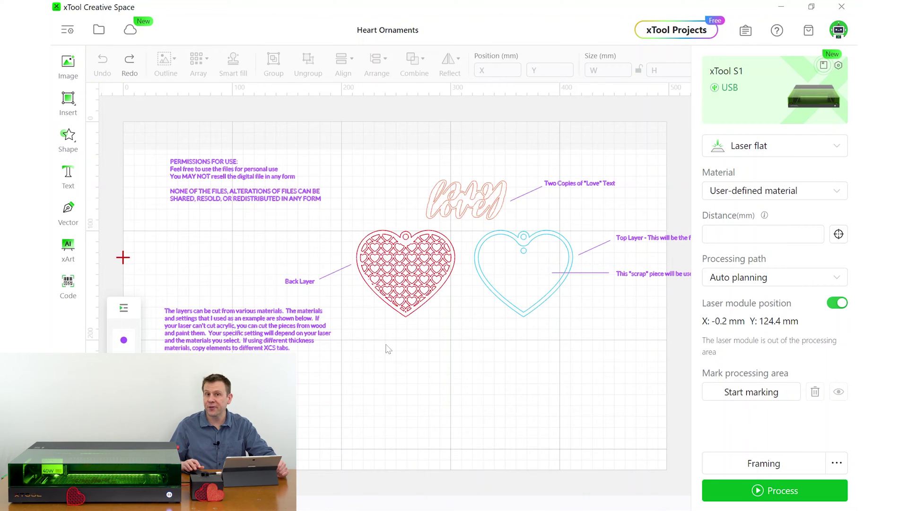
# Delete the Instructions layer text and the Love text, then select the blue Cut_Top Layer heart
pyautogui.click(124, 308)
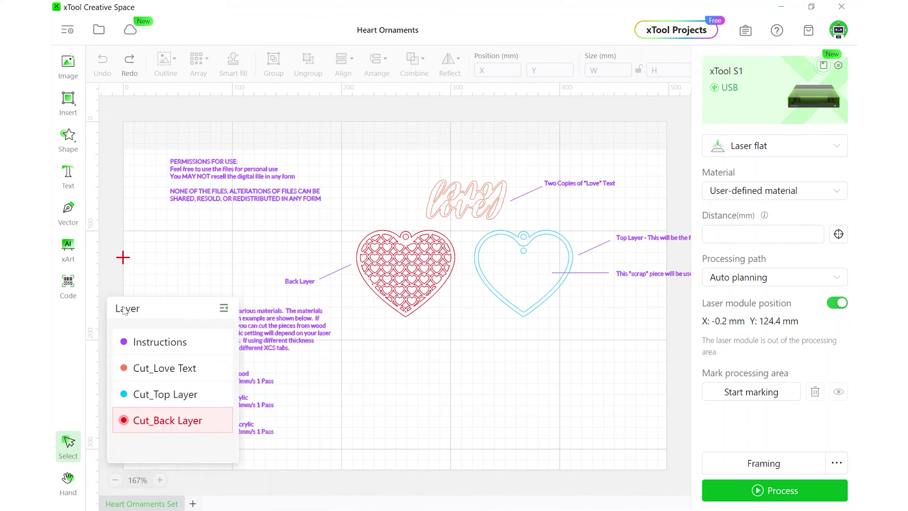
pyautogui.click(169, 346)
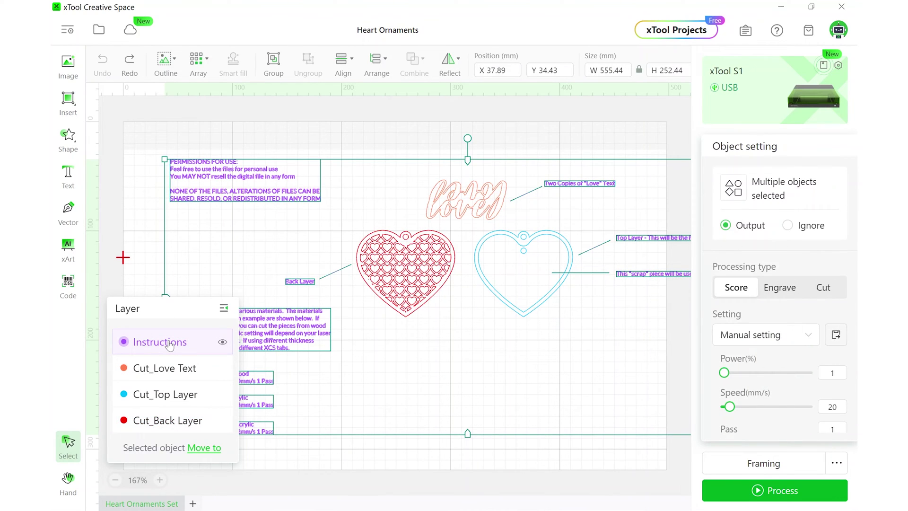
pyautogui.press('Delete')
pyautogui.click(160, 373)
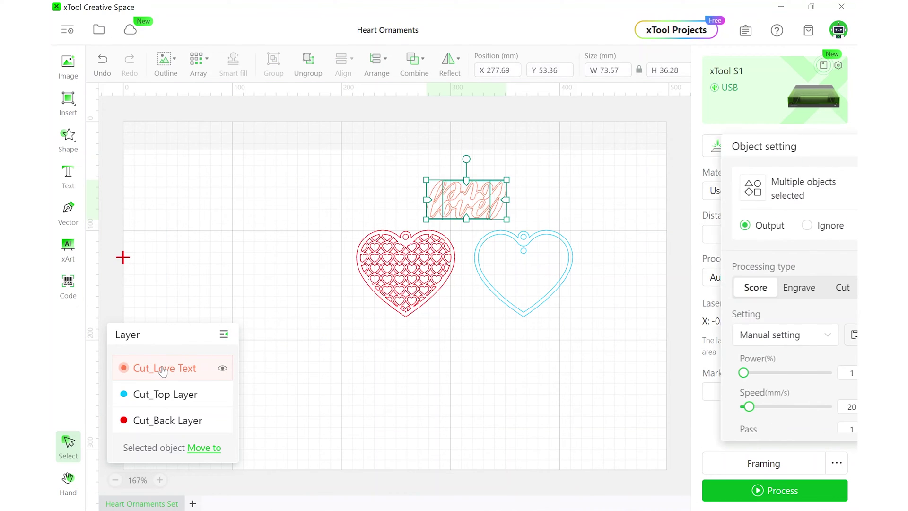
pyautogui.press('Delete')
pyautogui.click(154, 395)
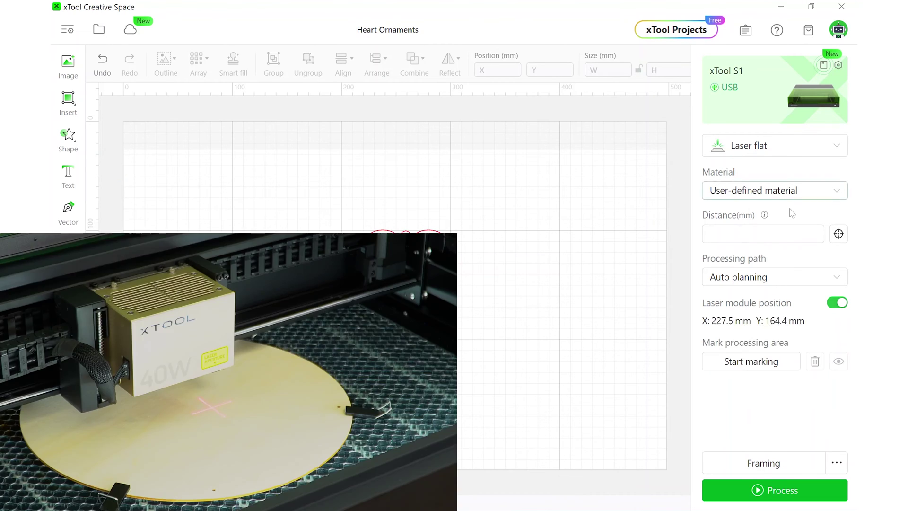
# Auto-measure the laser's distance to the material, reading 13.8 mm
pyautogui.click(838, 235)
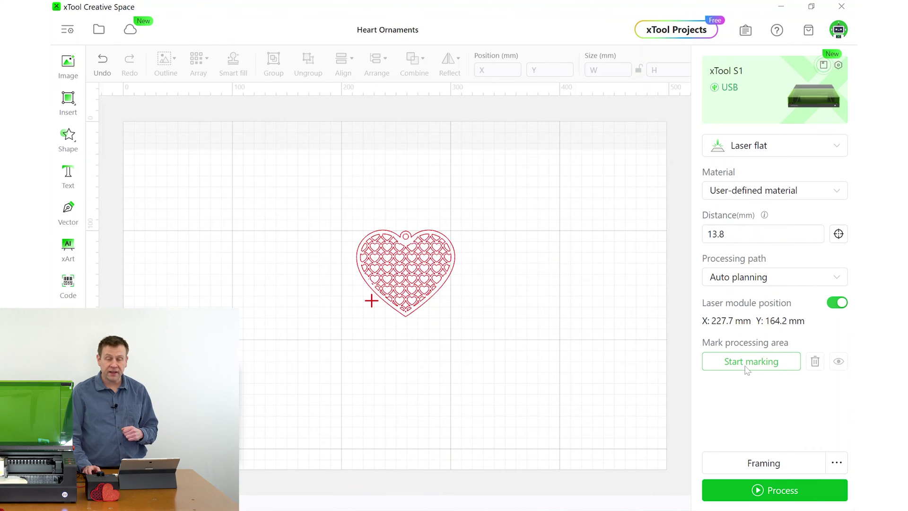
pyautogui.click(746, 367)
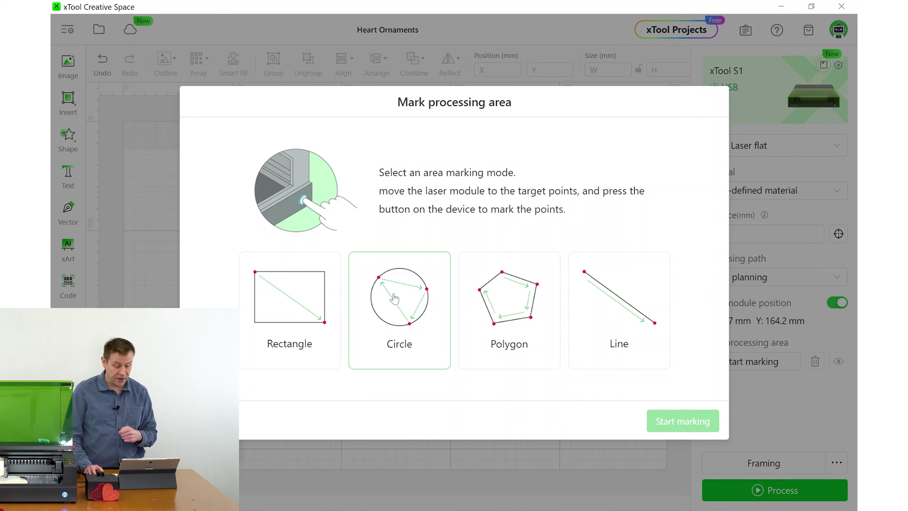
# Mark a three-point Circle processing area around the patterned heart and accept it
pyautogui.click(395, 298)
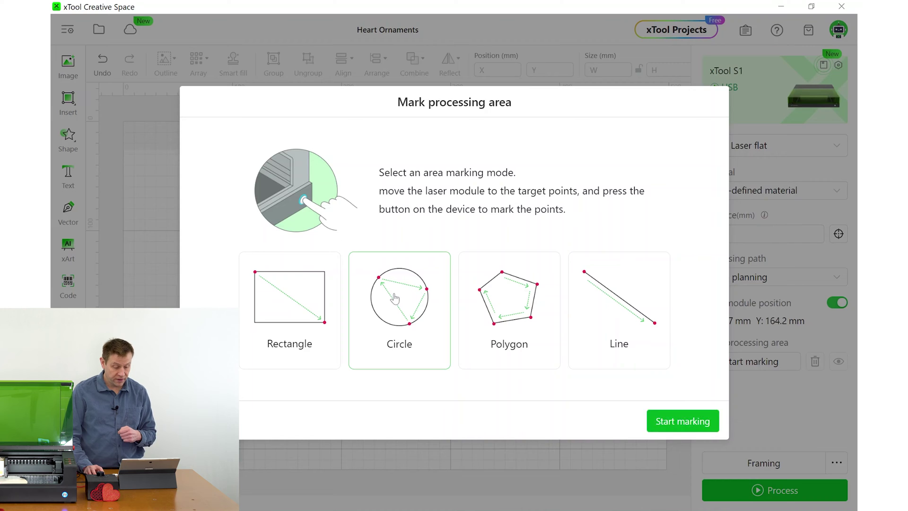
pyautogui.click(676, 422)
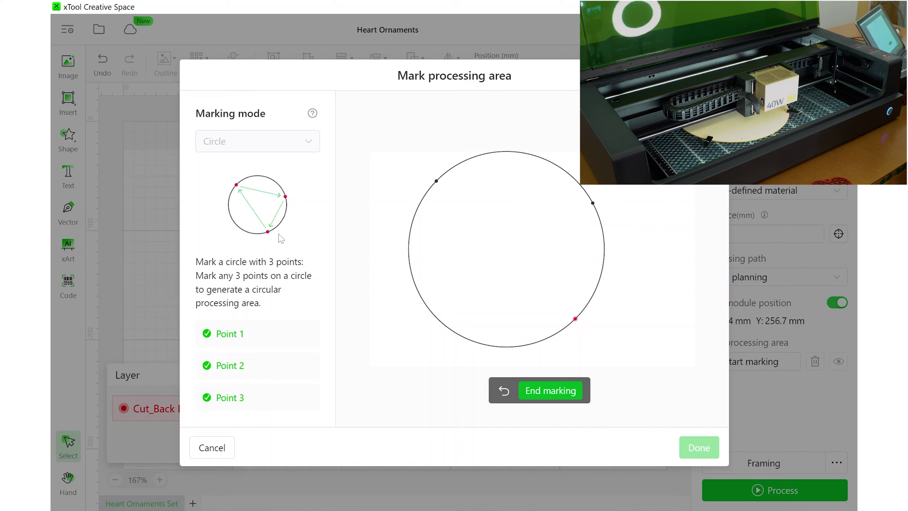
pyautogui.click(551, 392)
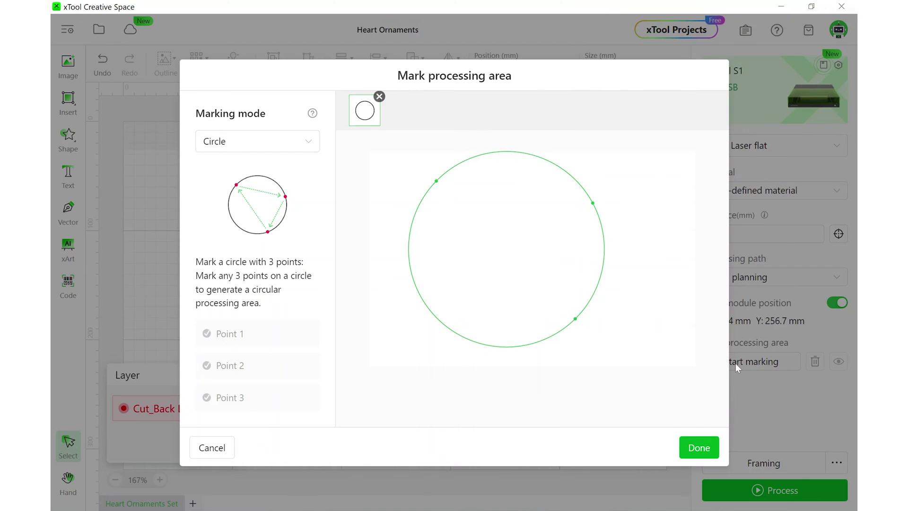
pyautogui.click(698, 446)
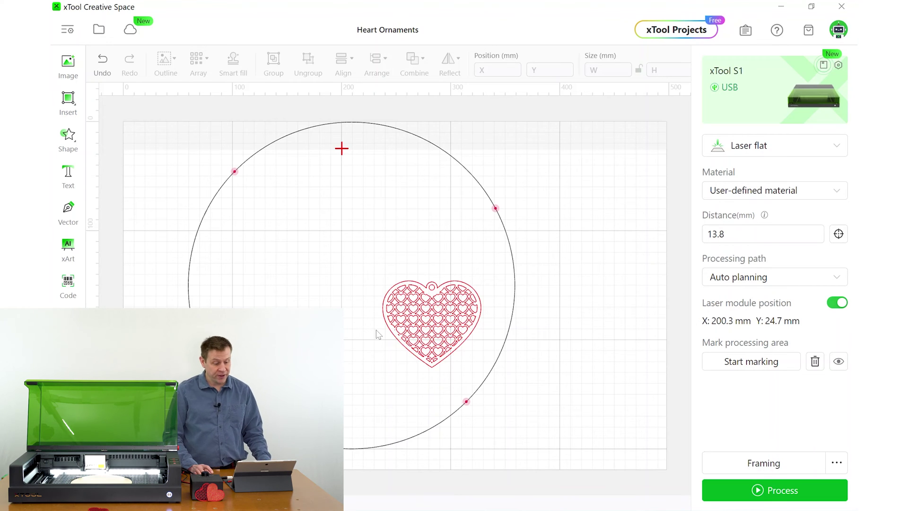
# Shift the heart left inside the circle, apply 2.2mm Basswood cut at power 61, and save as custom
pyautogui.click(439, 324)
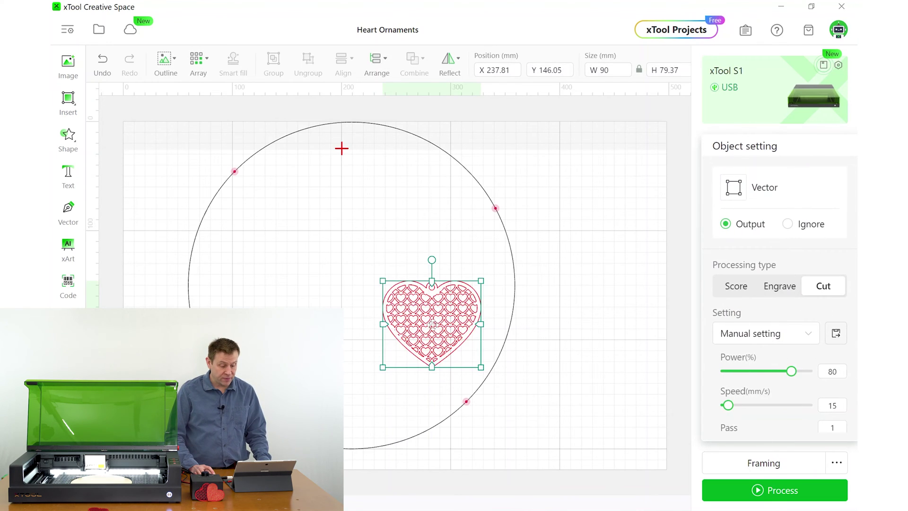
pyautogui.moveTo(439, 323); pyautogui.dragTo(243, 285)
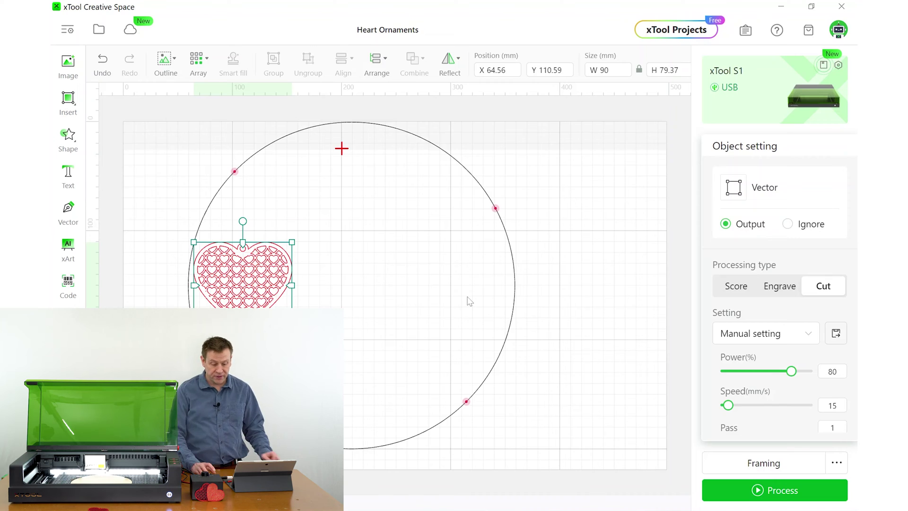
pyautogui.click(812, 337)
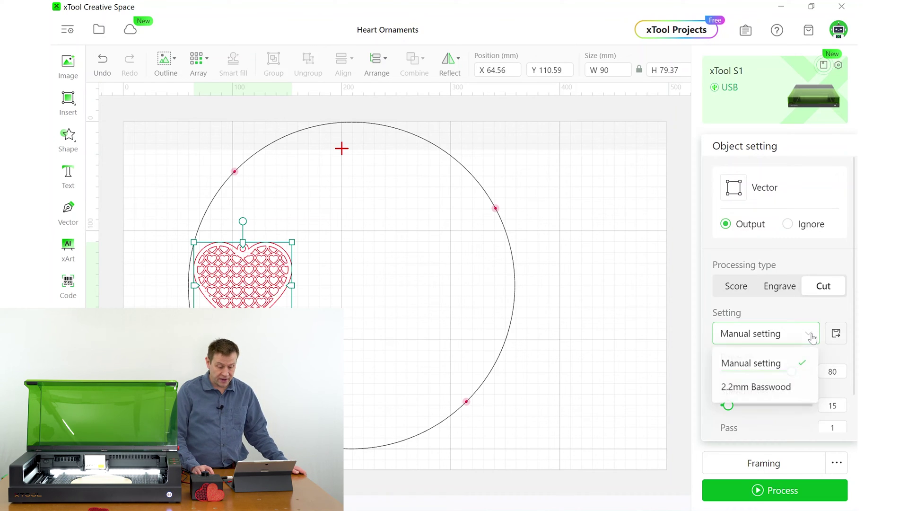
pyautogui.click(757, 386)
pyautogui.moveTo(791, 374)
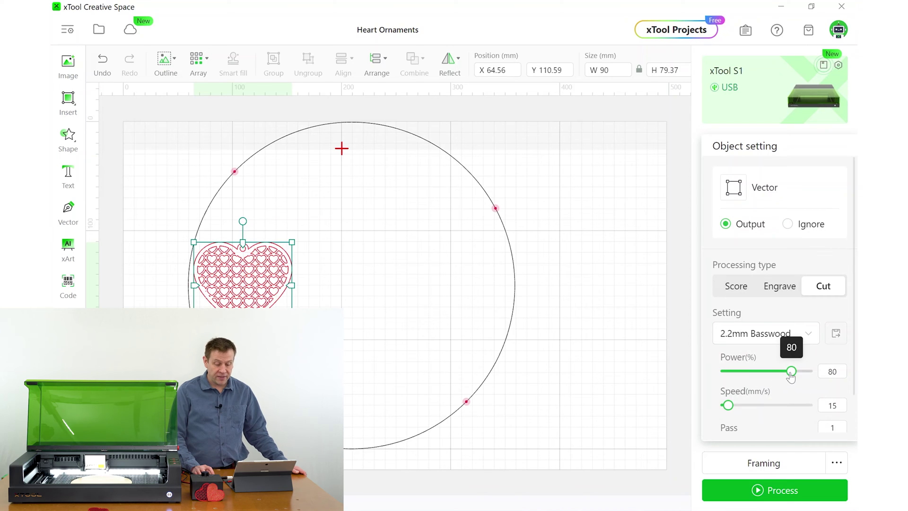
pyautogui.moveTo(791, 374); pyautogui.dragTo(775, 374)
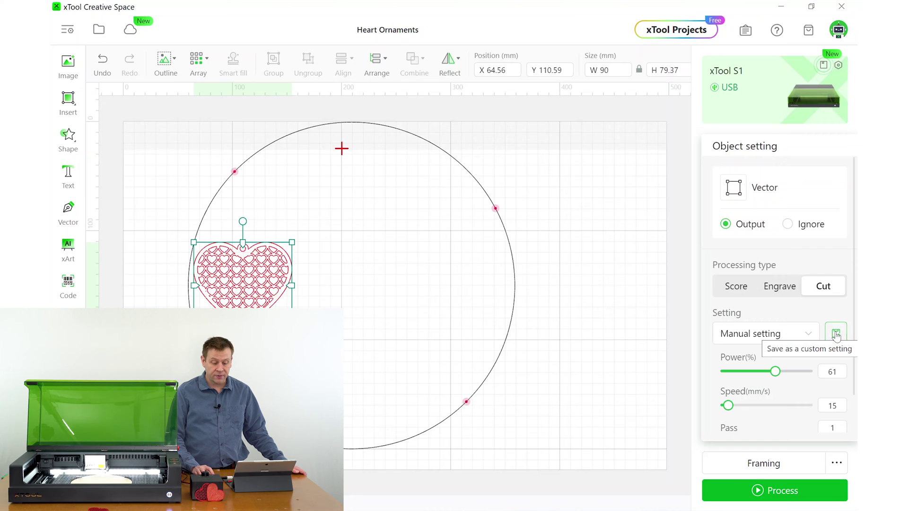
pyautogui.click(836, 334)
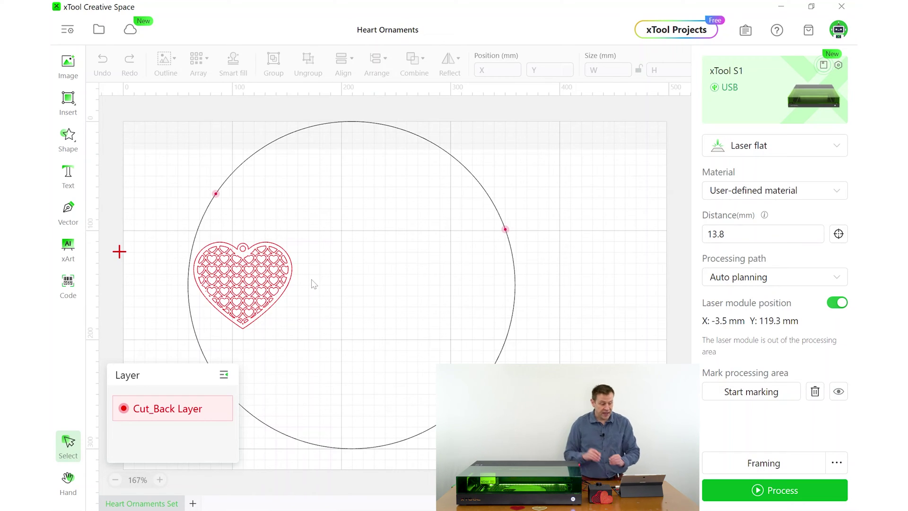
# Set the lattice heart to Ignore so the laser skips it
pyautogui.click(264, 272)
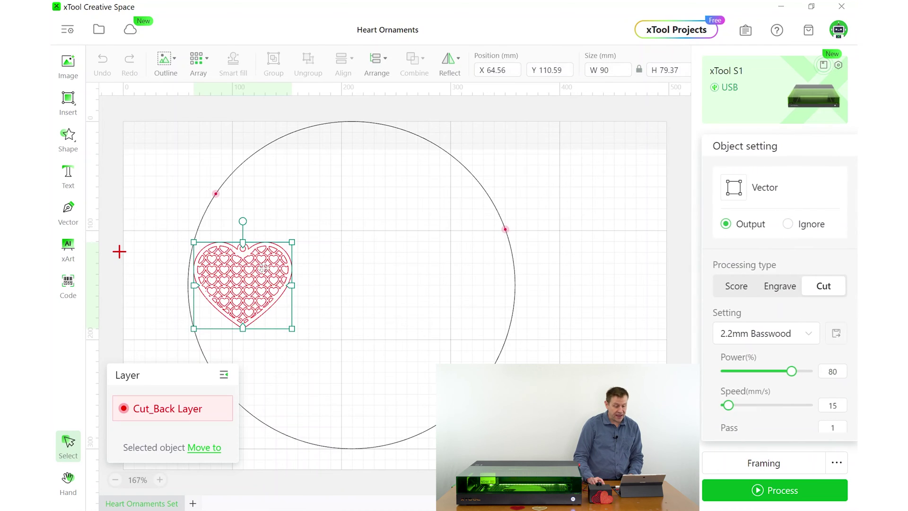
pyautogui.click(788, 224)
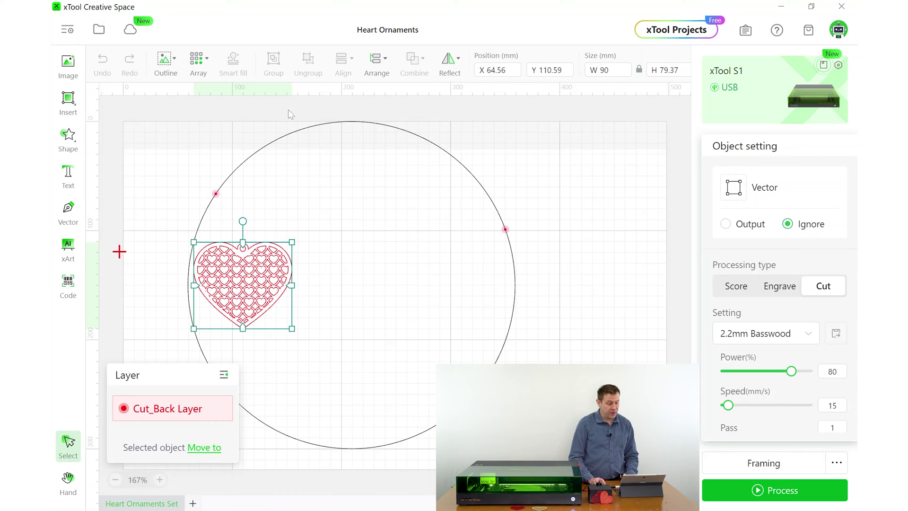
pyautogui.click(98, 30)
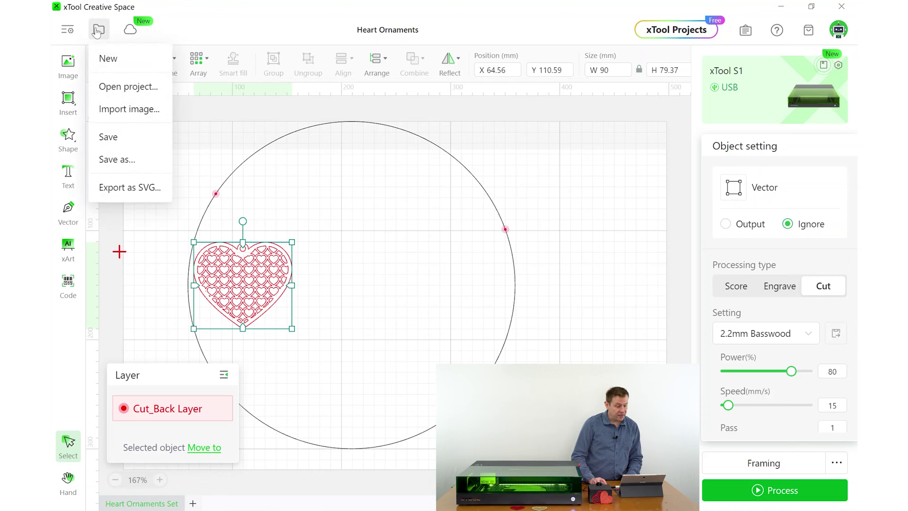
# Import the floral heart image, scale it to fit, and set its height to 75 mm
pyautogui.click(112, 109)
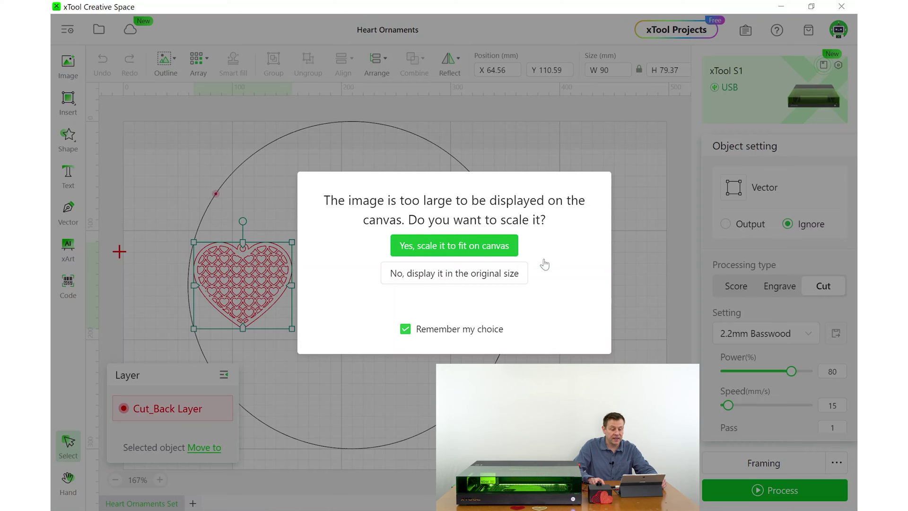
pyautogui.press('Return')
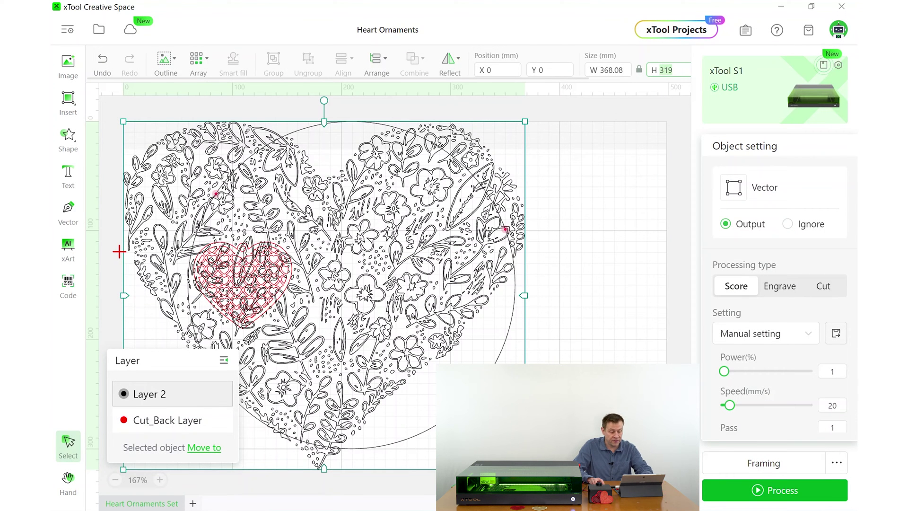
pyautogui.write('75')
pyautogui.press('Return')
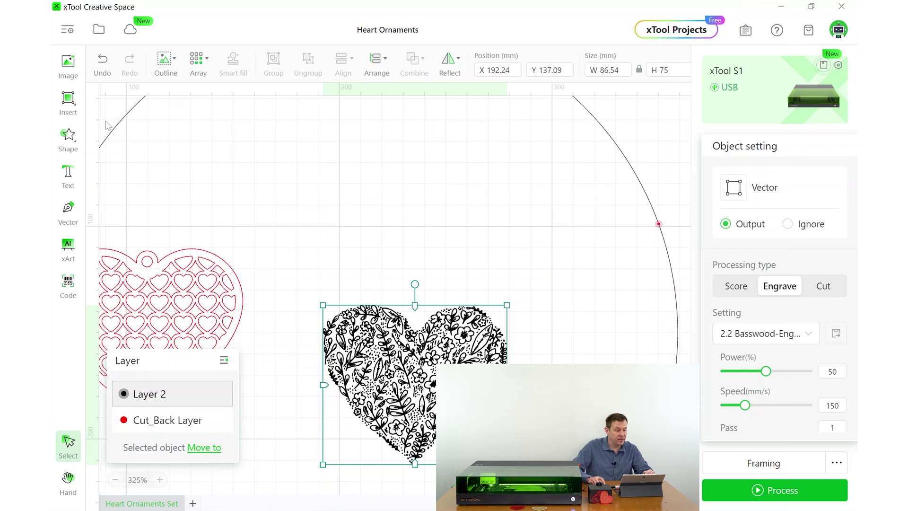
pyautogui.click(69, 137)
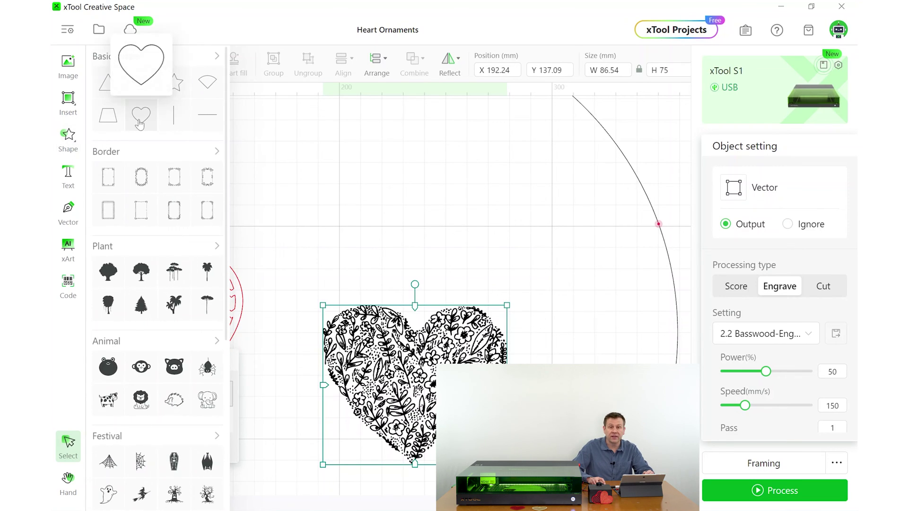
# Add a Basic heart shape, set its height to 80 mm, and move it to the red Cut_Back Layer
pyautogui.click(140, 122)
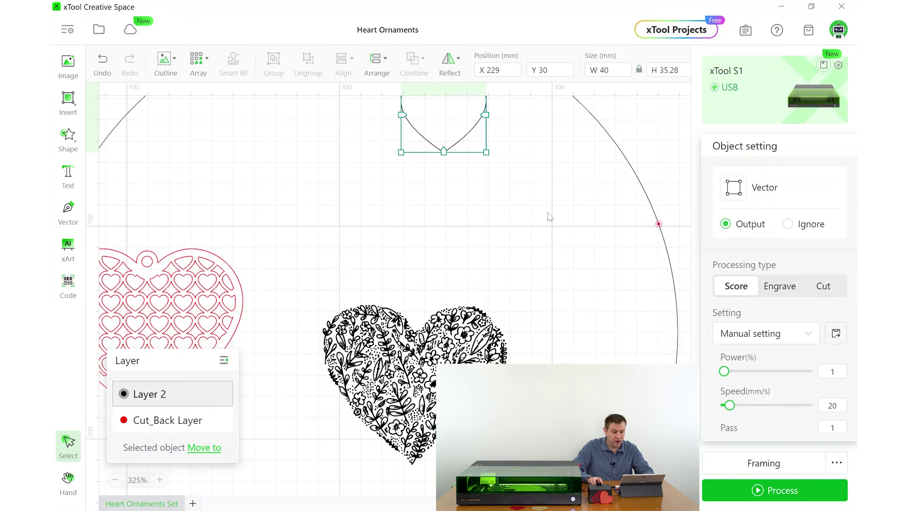
pyautogui.moveTo(555, 199); pyautogui.dragTo(547, 238)
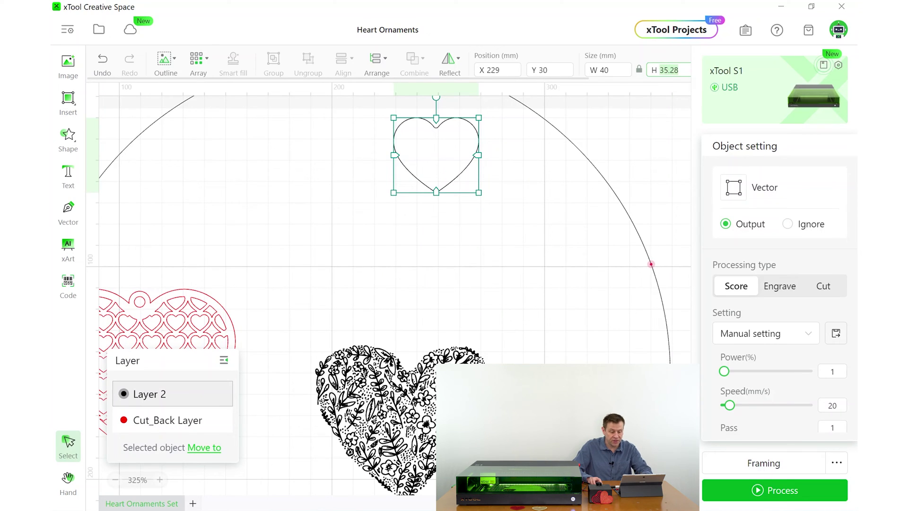
pyautogui.write('80')
pyautogui.press('Return')
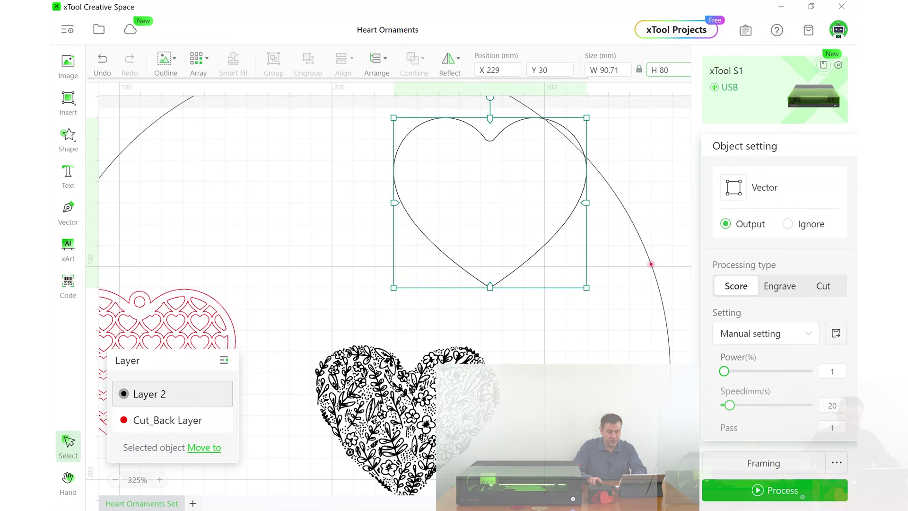
pyautogui.click(561, 236)
pyautogui.rightClick(561, 235)
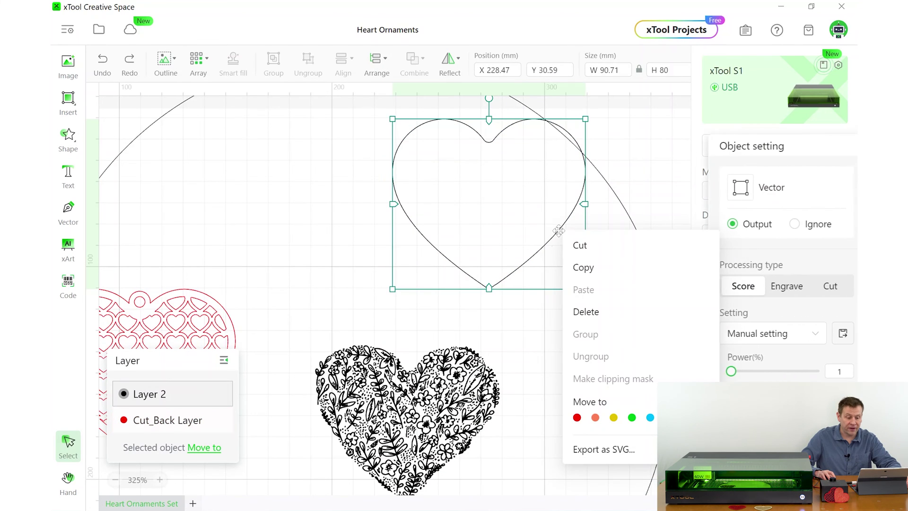
pyautogui.click(577, 417)
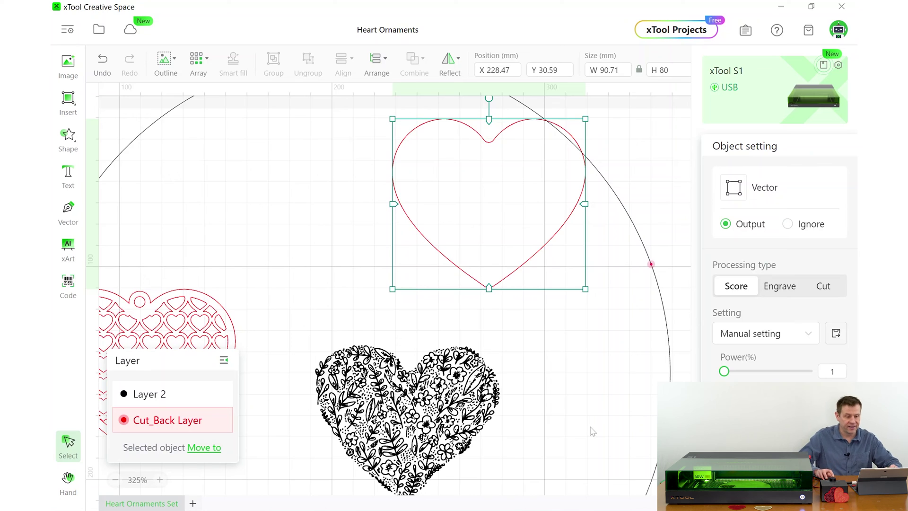
# Fit the red heart outline around the floral heart, then move the pair into the marked circle below the lattice heart
pyautogui.moveTo(489, 177); pyautogui.dragTo(406, 390)
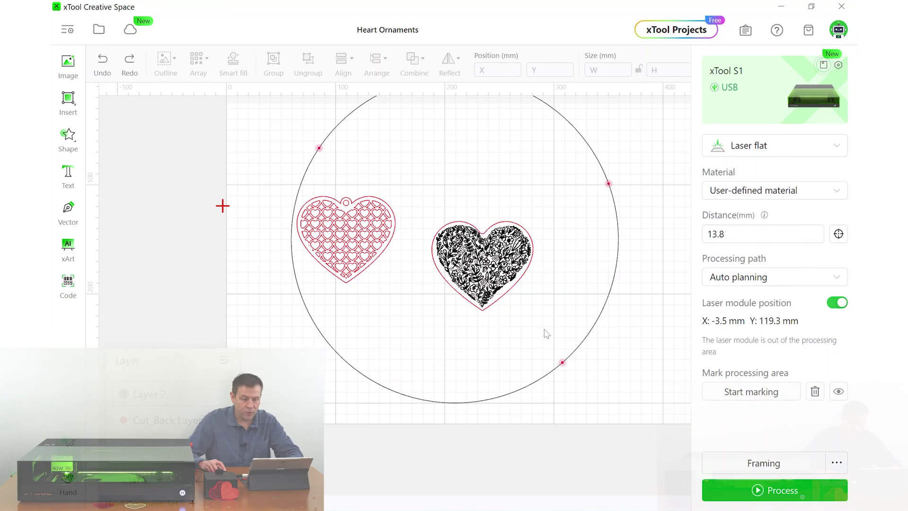
pyautogui.moveTo(545, 330); pyautogui.dragTo(417, 200)
pyautogui.moveTo(482, 266); pyautogui.dragTo(377, 334)
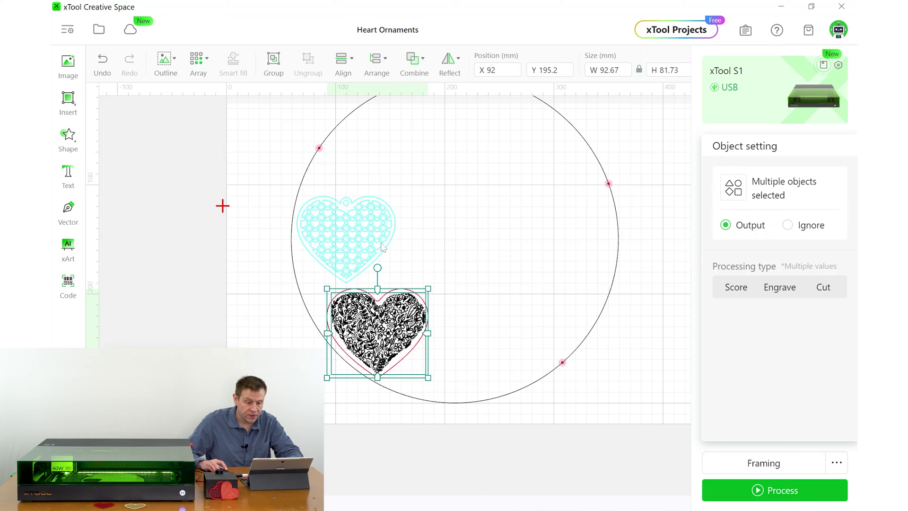
pyautogui.click(453, 321)
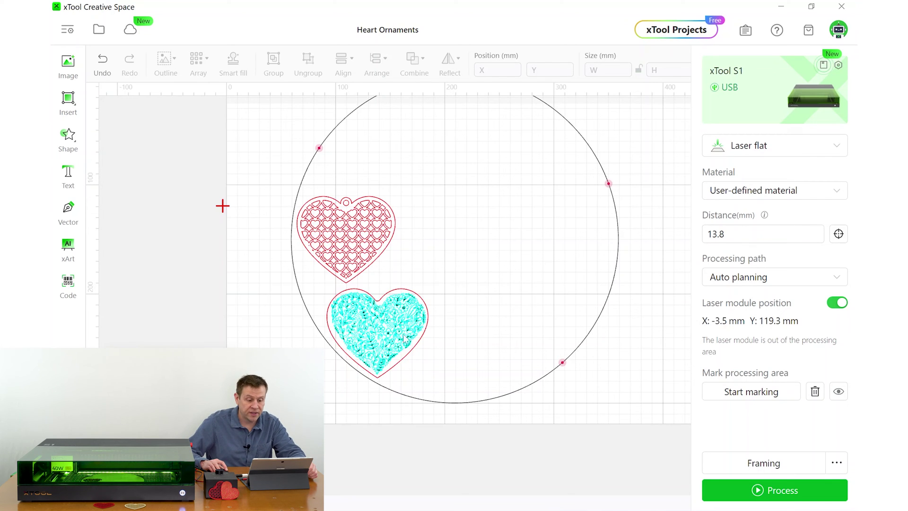
pyautogui.click(380, 332)
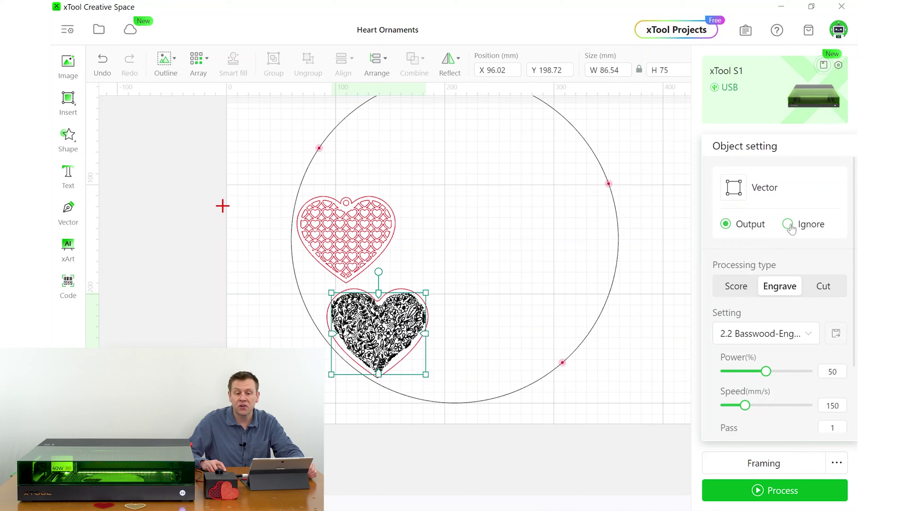
pyautogui.click(493, 321)
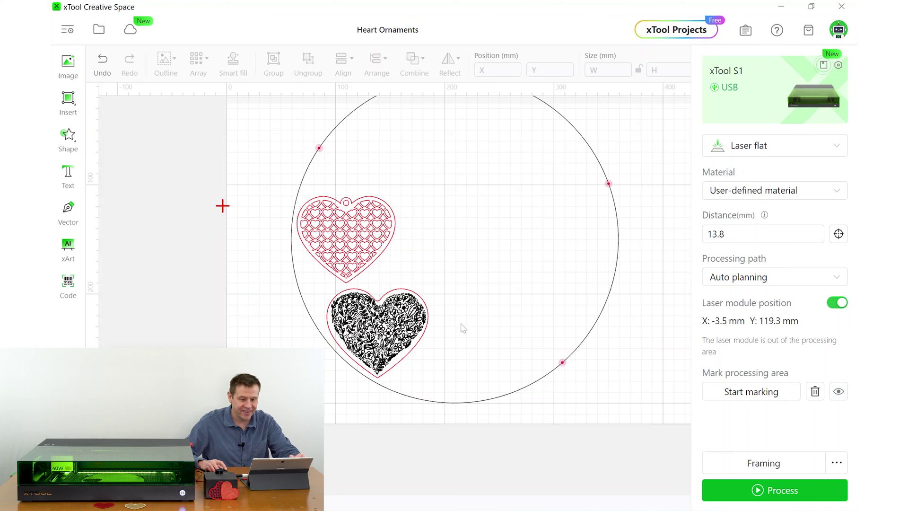
pyautogui.click(779, 492)
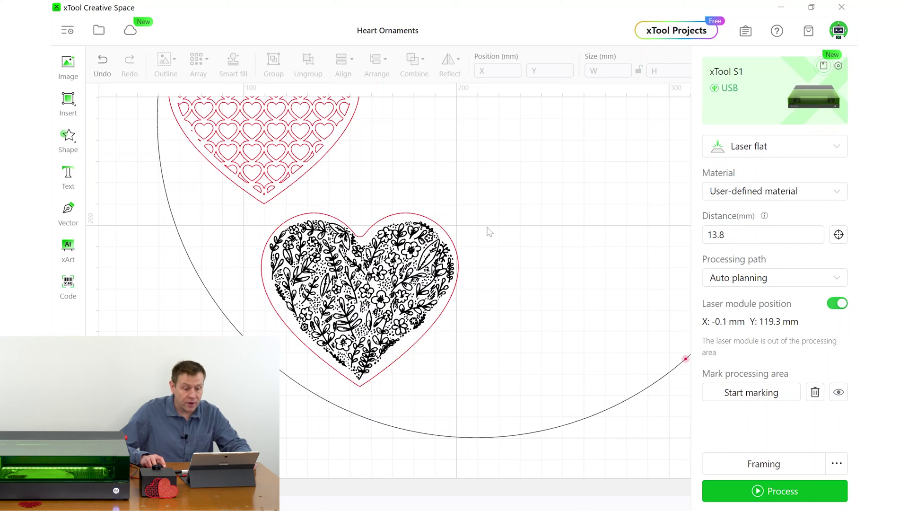
pyautogui.click(458, 240)
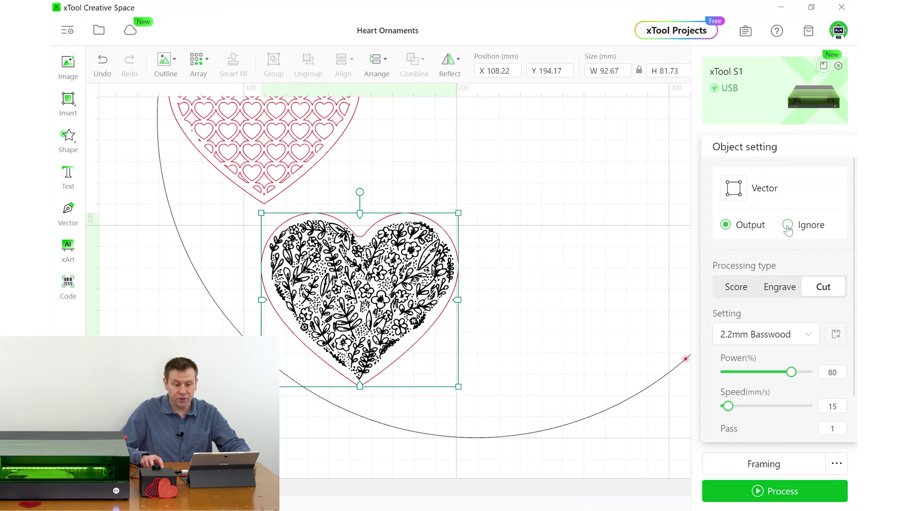
pyautogui.click(495, 314)
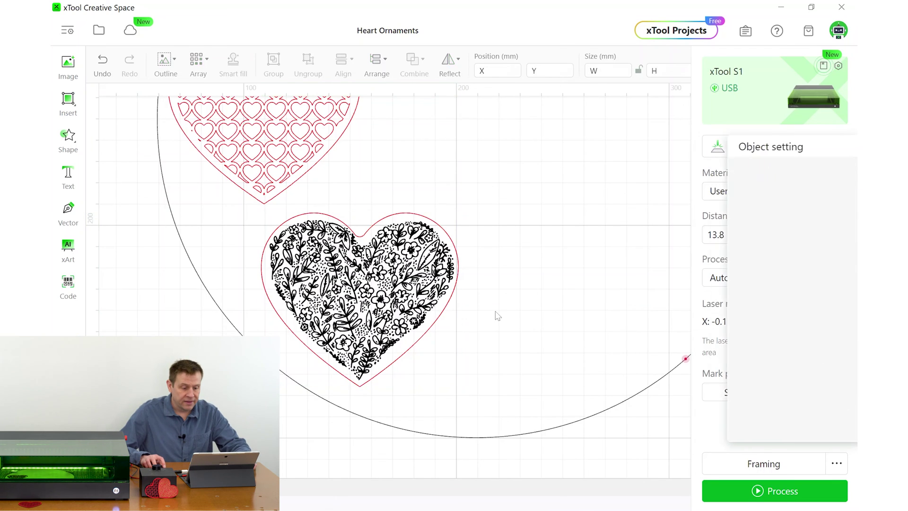
pyautogui.click(361, 298)
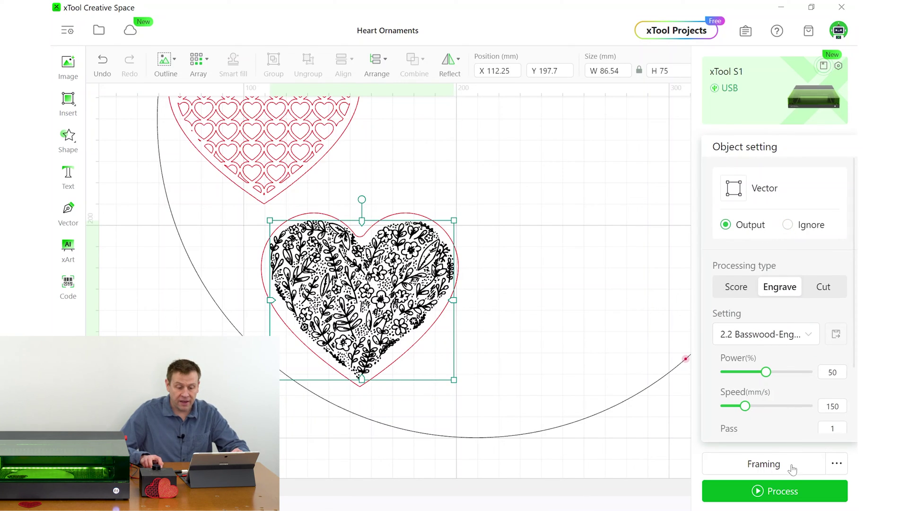
# Send the floral heart and outline design to Process to generate its preview
pyautogui.click(787, 489)
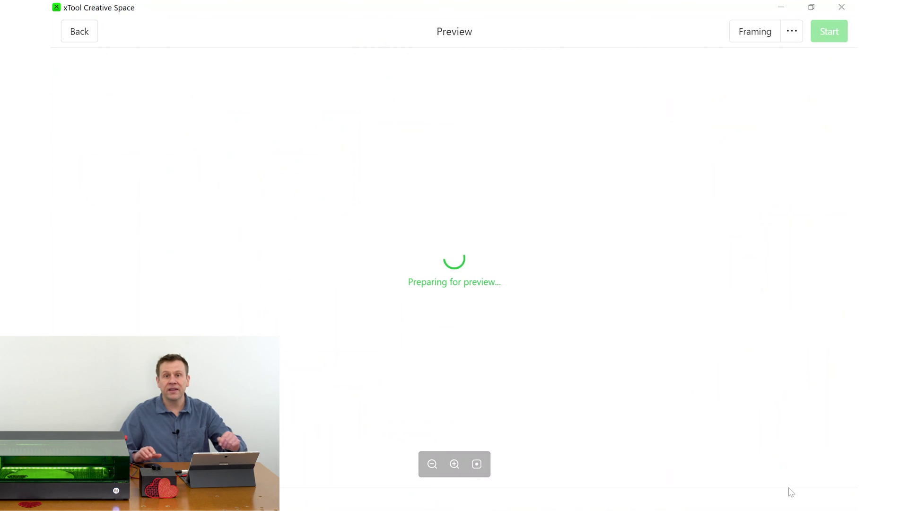